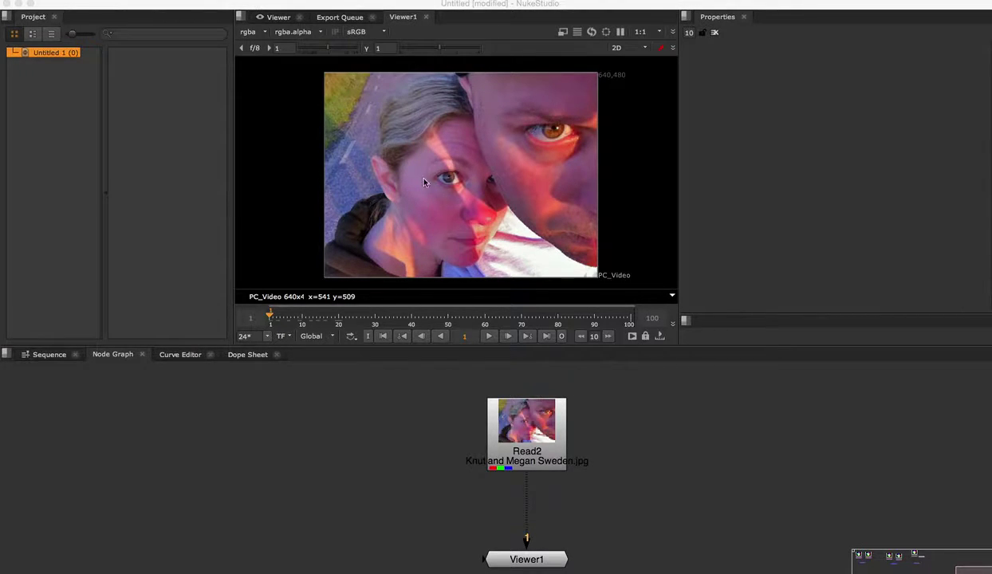
Add a SplineWarp node after the Read2 image node.
{"action": "scroll", "coordinate": [450, 194], "scroll_direction": "up", "scroll_amount": 5}
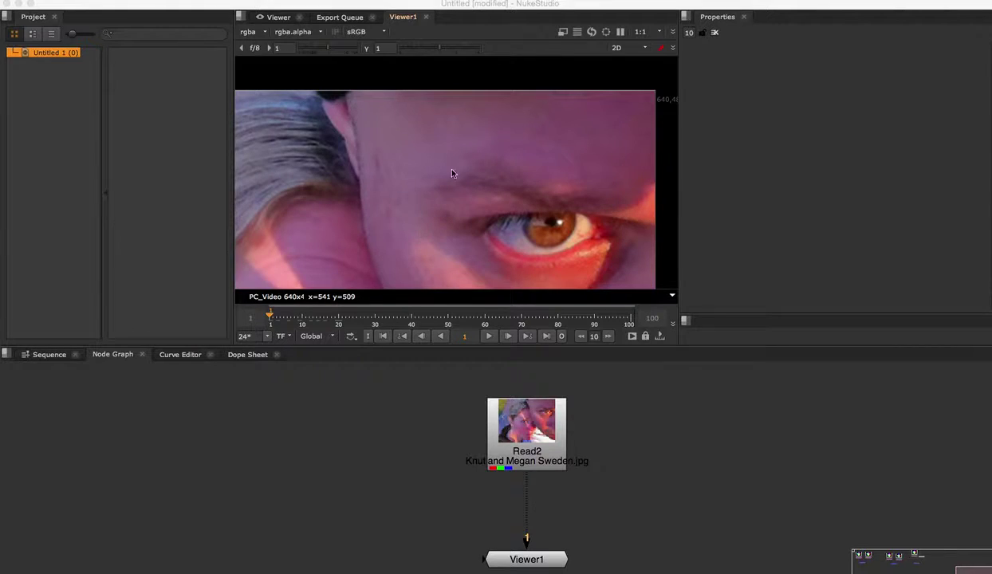
{"action": "middle_click_drag", "start_coordinate": [446, 176], "coordinate": [333, 203], "text": "alt"}
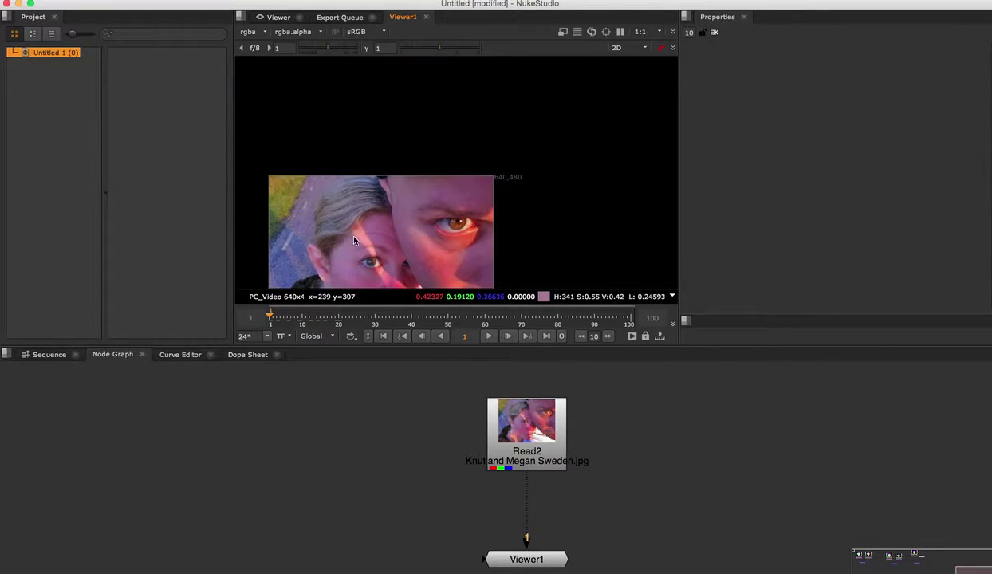
{"action": "middle_click_drag", "start_coordinate": [367, 243], "coordinate": [469, 144]}
{"action": "scroll", "coordinate": [469, 160], "scroll_direction": "up", "scroll_amount": 3}
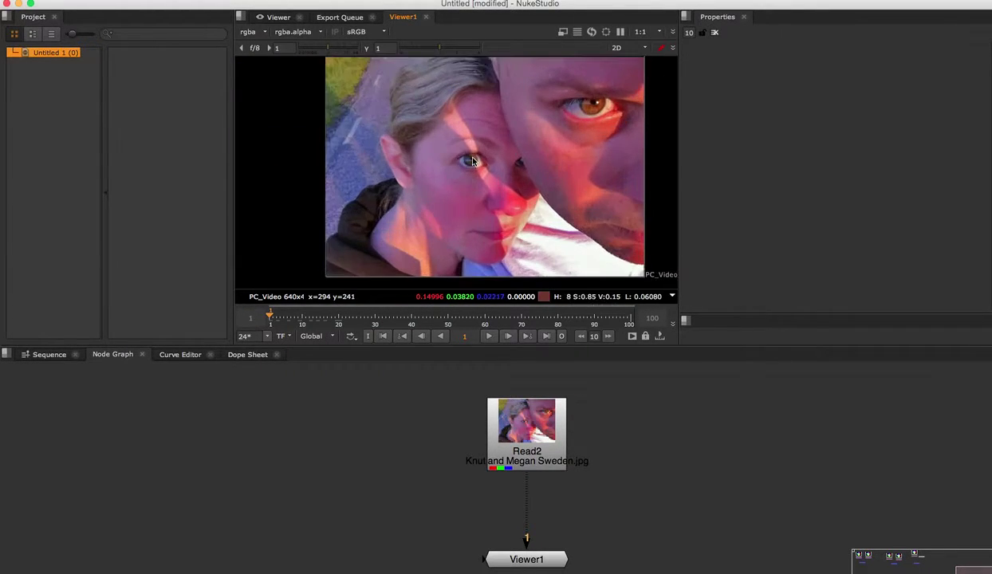
{"action": "scroll", "coordinate": [469, 163], "scroll_direction": "up", "scroll_amount": 2}
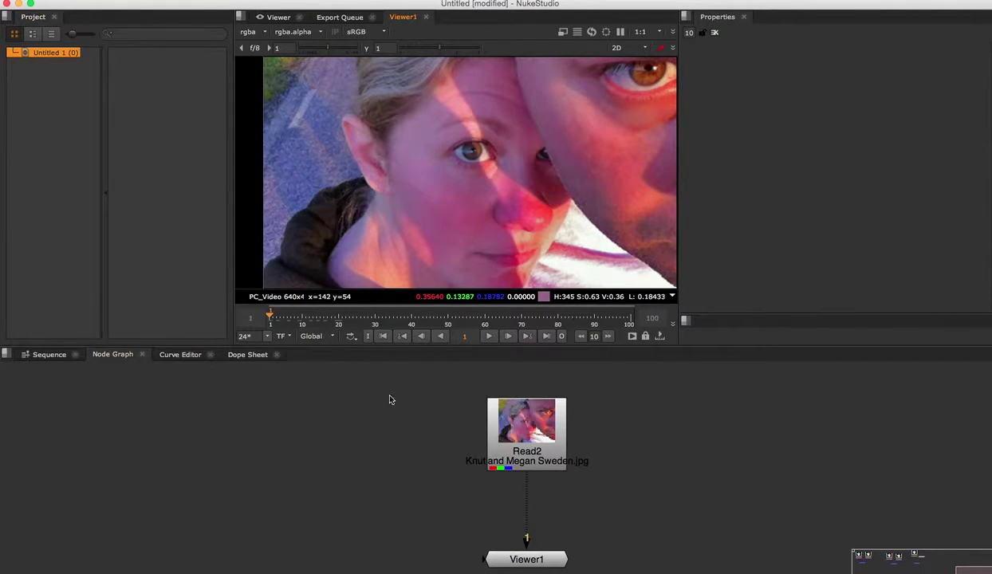
{"action": "left_click", "coordinate": [517, 428]}
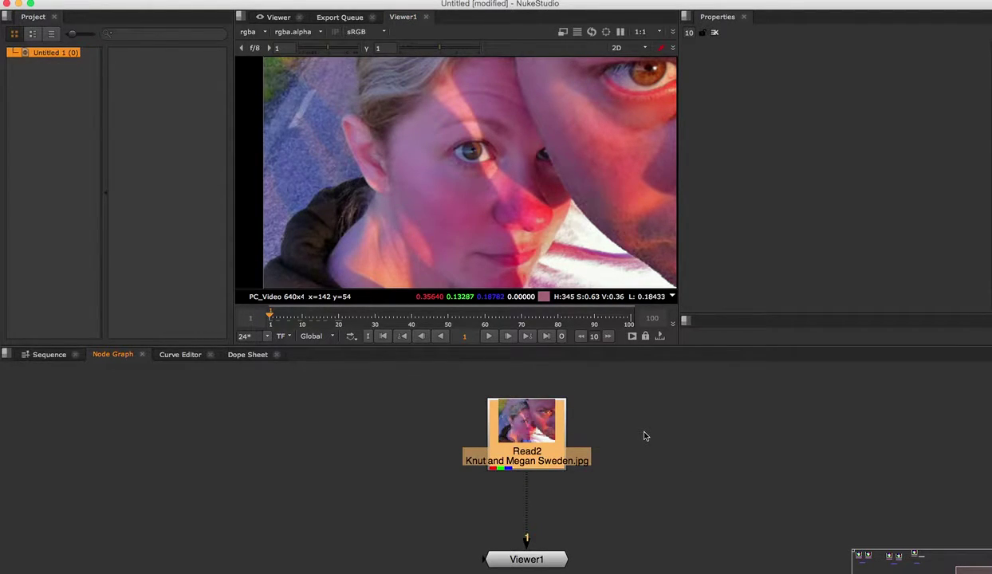
{"action": "key", "text": "Tab"}
{"action": "type", "text": "splin"}
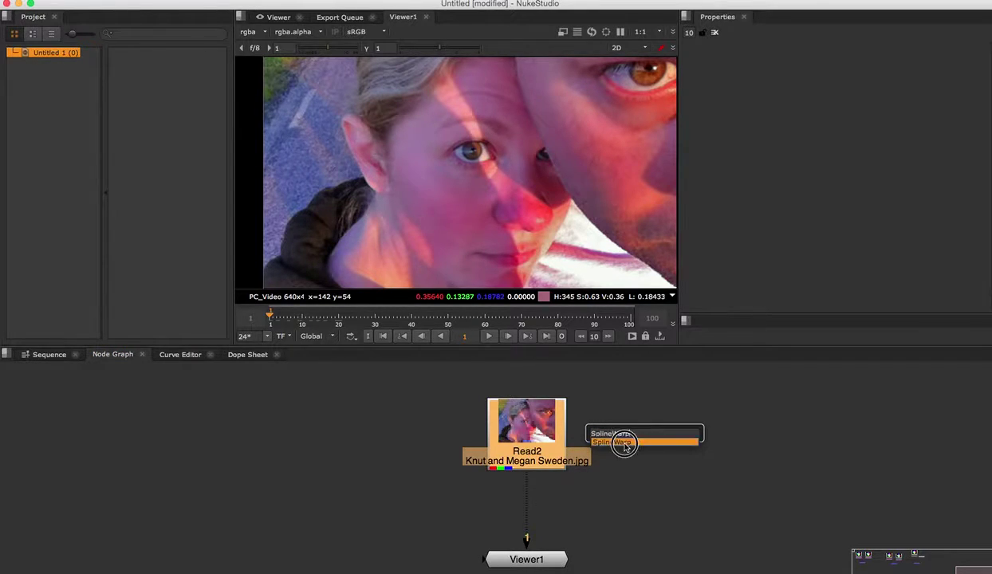
{"action": "left_click", "coordinate": [626, 443]}
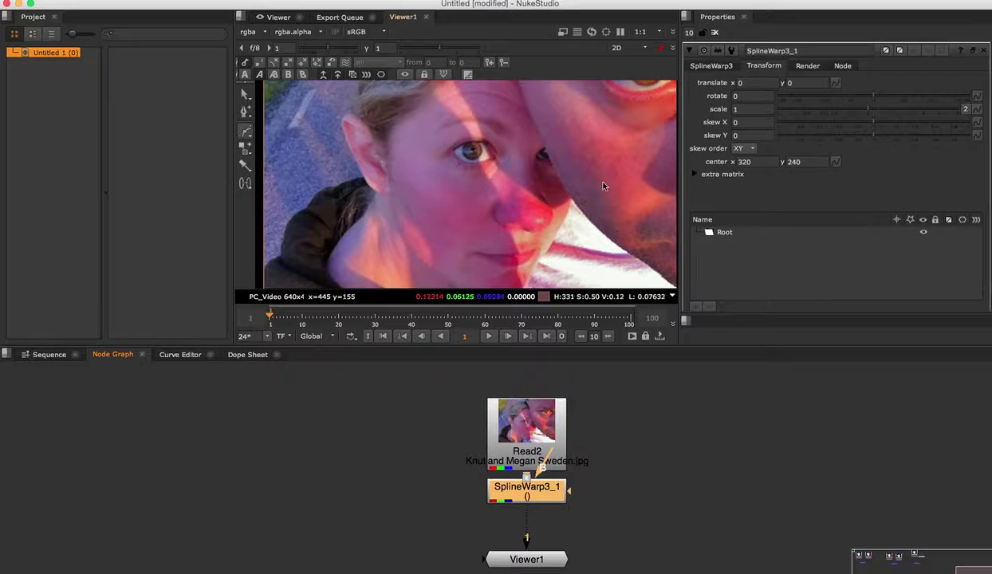
Draw a closed Bezier curve along the eyelids of the woman's visible eye.
{"action": "scroll", "coordinate": [344, 163], "scroll_direction": "down", "scroll_amount": 6}
{"action": "middle_click_drag", "start_coordinate": [348, 163], "coordinate": [372, 201]}
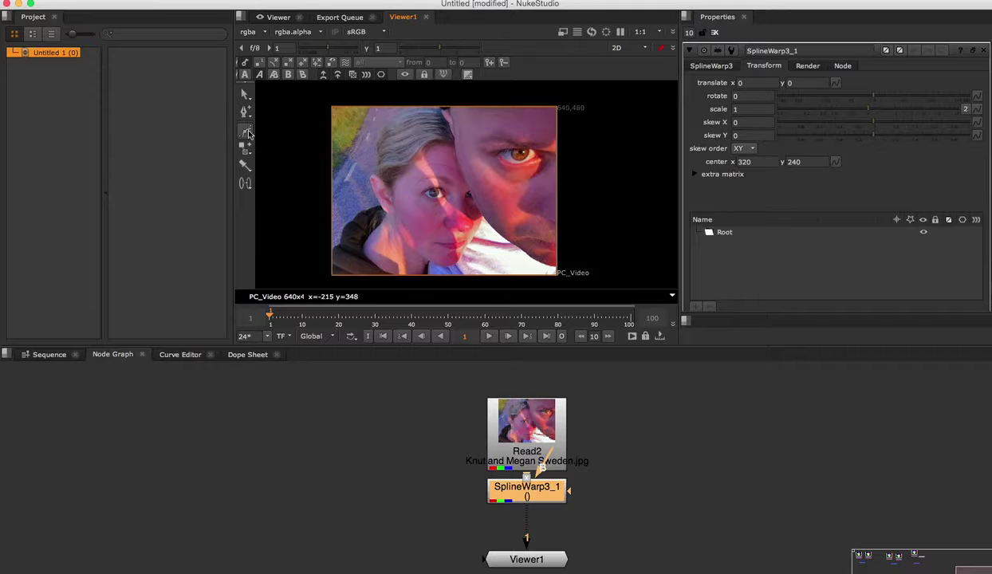
{"action": "left_click", "coordinate": [246, 132]}
{"action": "scroll", "coordinate": [430, 193], "scroll_direction": "up", "scroll_amount": 5}
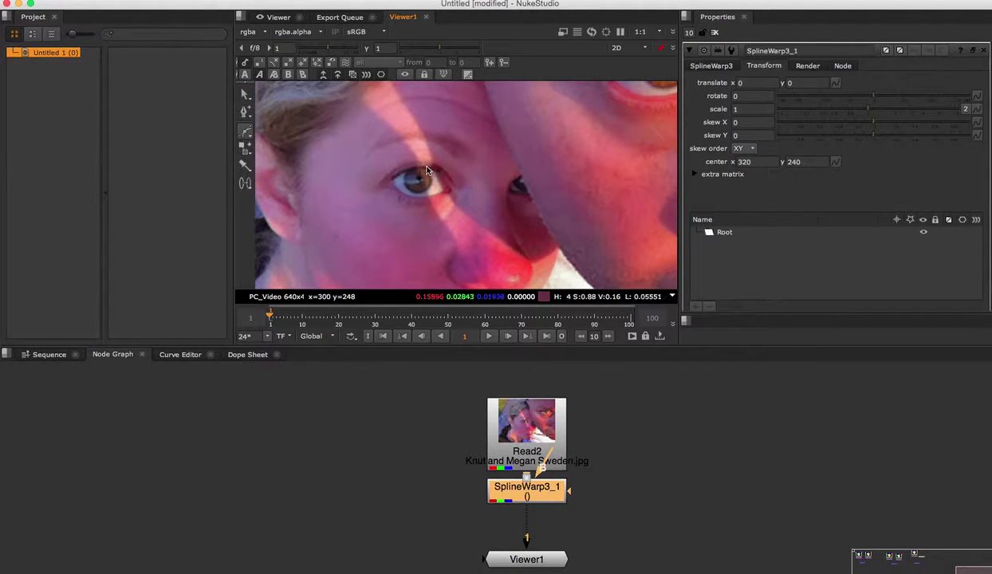
{"action": "left_click", "coordinate": [422, 166]}
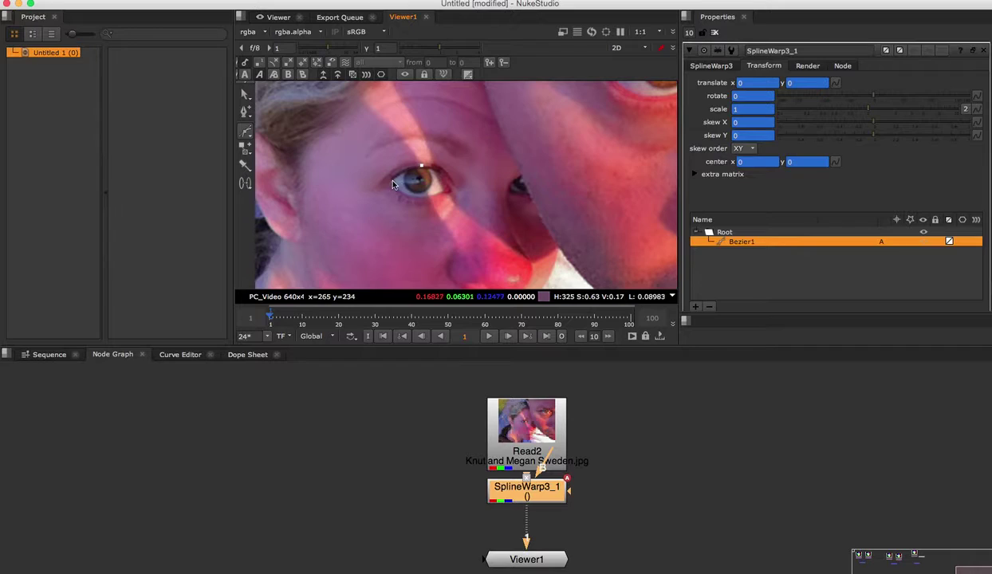
{"action": "left_click_drag", "start_coordinate": [389, 169], "coordinate": [425, 198]}
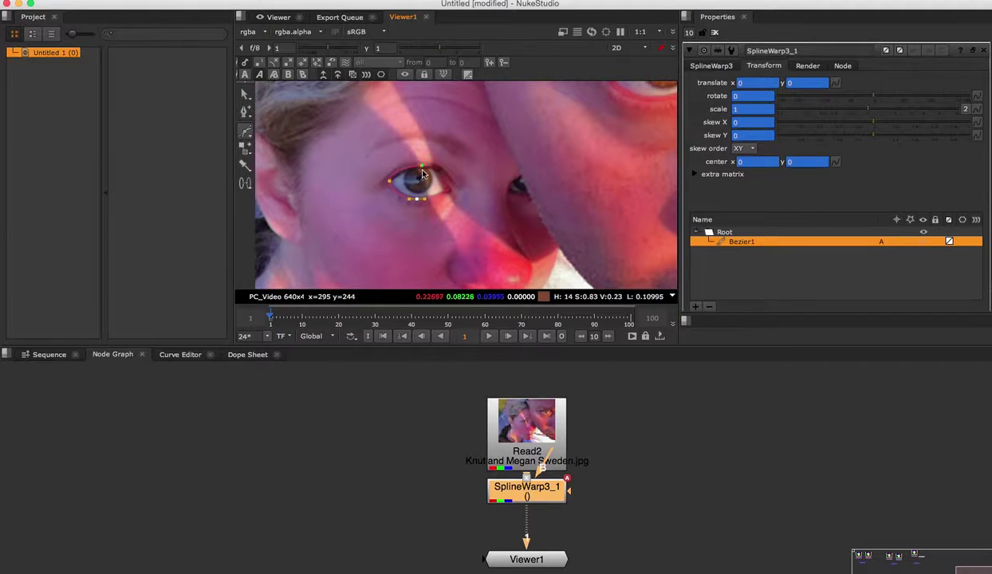
{"action": "left_click_drag", "start_coordinate": [448, 188], "coordinate": [450, 183]}
{"action": "left_click", "coordinate": [422, 167]}
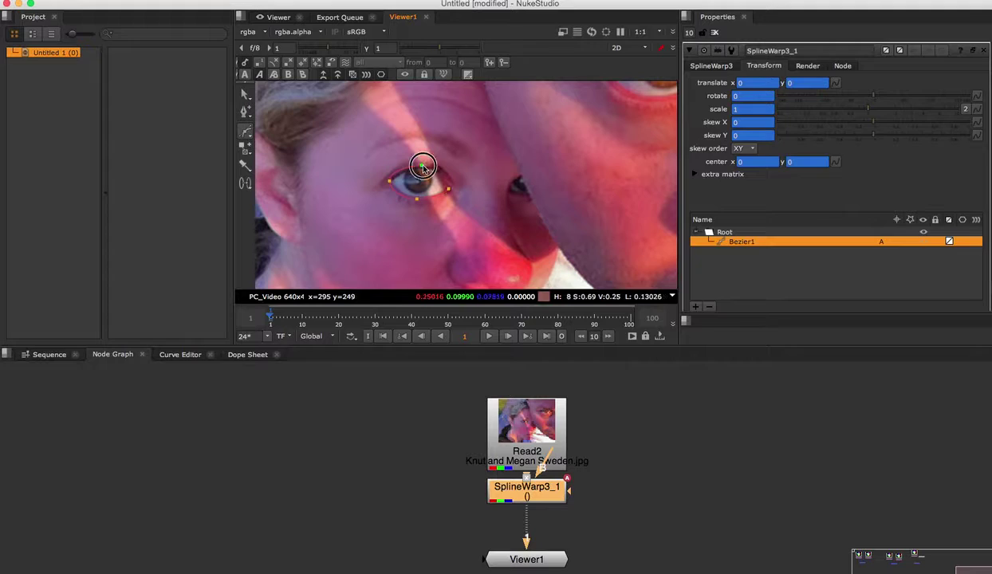
Refine the eye curve's tangents at all four points so it follows the outline of the eye.
{"action": "left_click", "coordinate": [711, 65]}
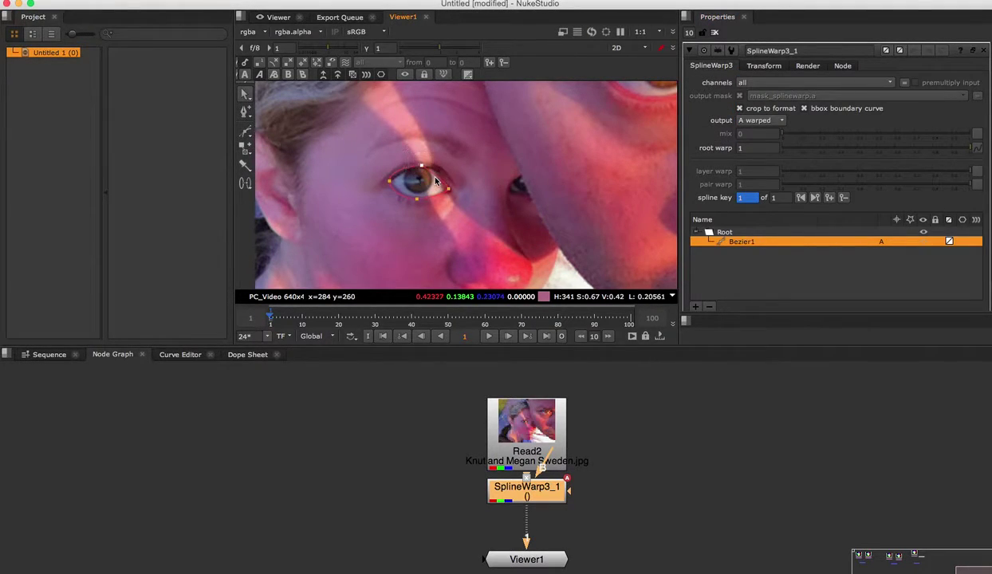
{"action": "scroll", "coordinate": [423, 164], "scroll_direction": "up", "scroll_amount": 2}
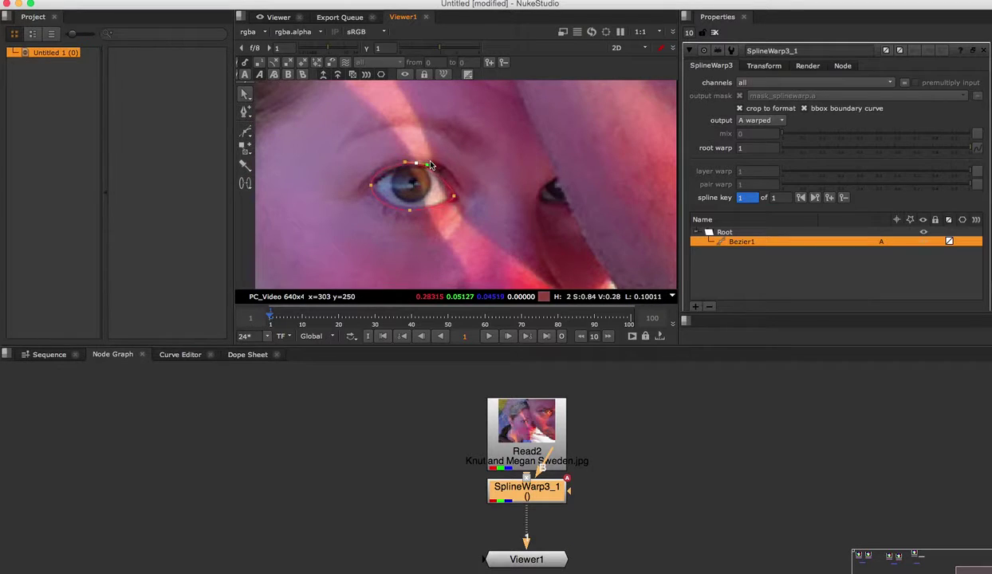
{"action": "left_click_drag", "start_coordinate": [417, 164], "coordinate": [441, 165]}
{"action": "left_click", "coordinate": [454, 197]}
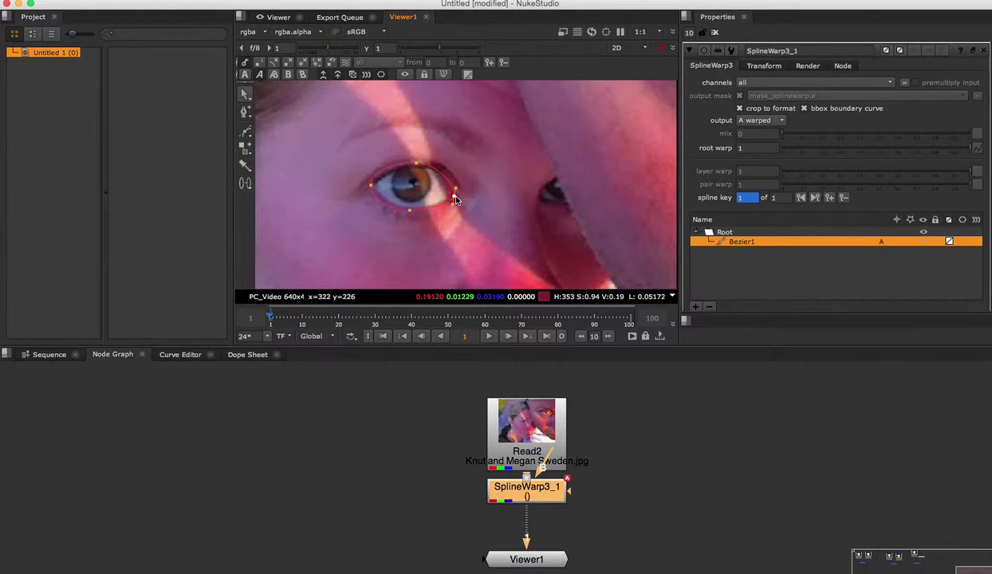
{"action": "mouse_move", "coordinate": [456, 190]}
{"action": "left_mouse_down"}
{"action": "mouse_move", "coordinate": [457, 182]}
{"action": "mouse_move", "coordinate": [458, 194]}
{"action": "left_mouse_up"}
{"action": "left_click", "coordinate": [410, 213]}
{"action": "left_click_drag", "start_coordinate": [420, 210], "coordinate": [424, 210]}
{"action": "left_click", "coordinate": [370, 188]}
{"action": "left_click_drag", "start_coordinate": [372, 187], "coordinate": [373, 174]}
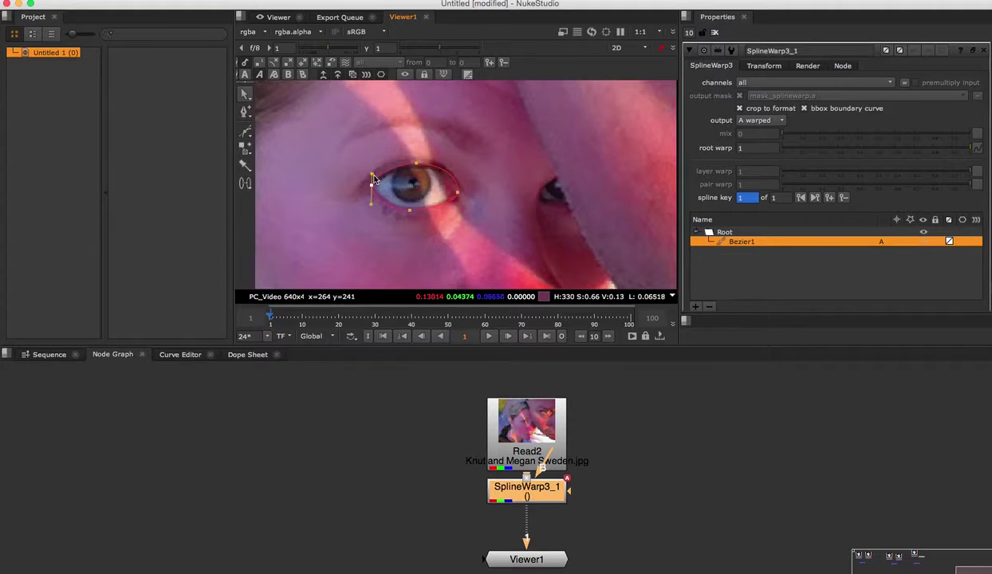
Draw a larger closed Bezier around the first eye curve, smooth its upper point, and deselect it.
{"action": "left_click", "coordinate": [245, 130]}
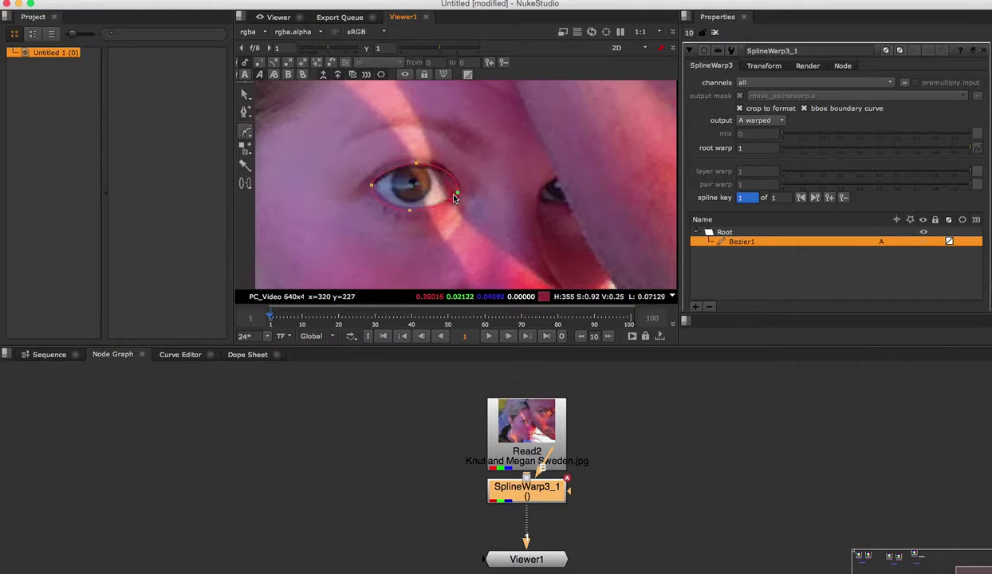
{"action": "left_click", "coordinate": [423, 128]}
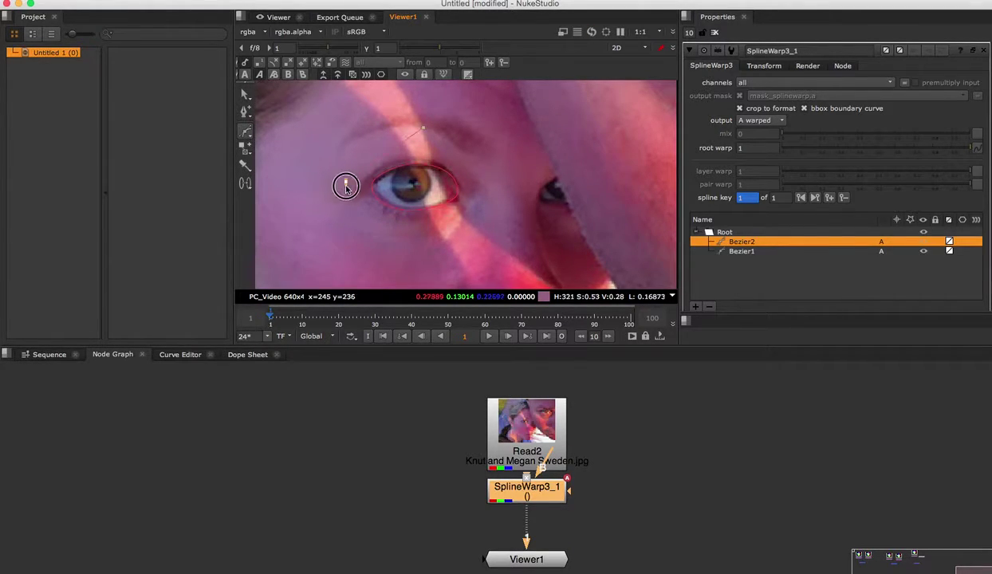
{"action": "left_click_drag", "start_coordinate": [345, 182], "coordinate": [345, 216]}
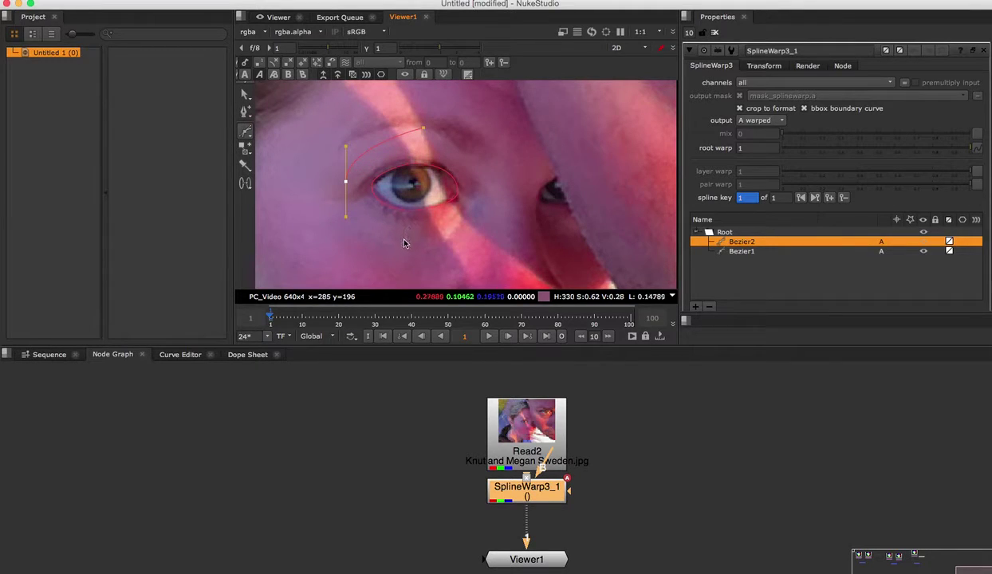
{"action": "left_click_drag", "start_coordinate": [404, 241], "coordinate": [429, 241]}
{"action": "left_click_drag", "start_coordinate": [484, 199], "coordinate": [483, 181]}
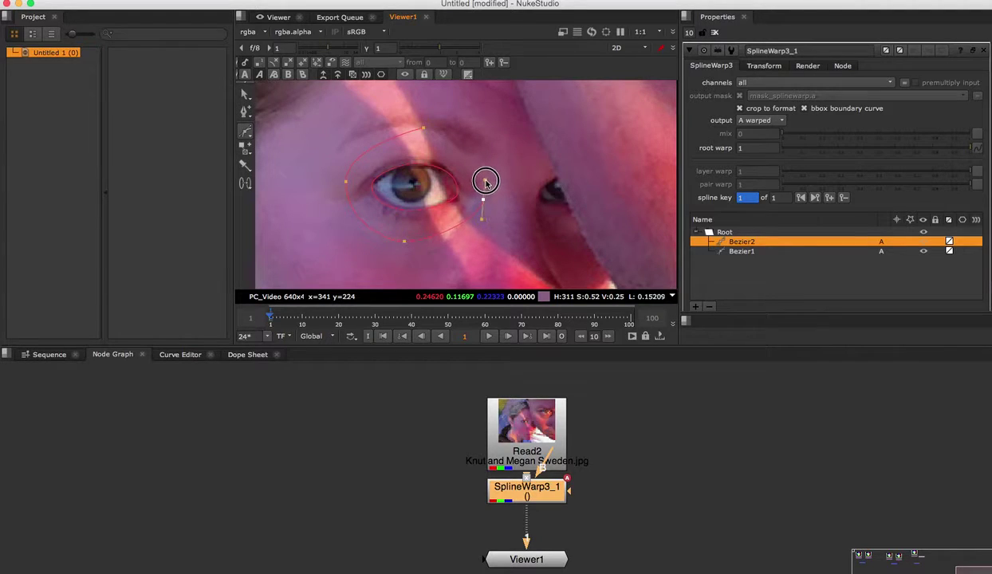
{"action": "left_click", "coordinate": [424, 130]}
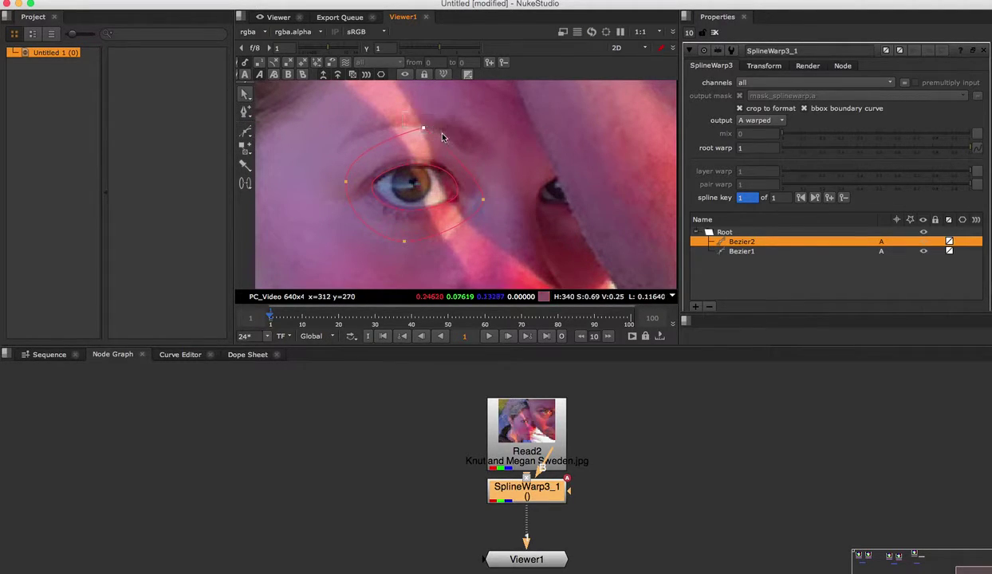
{"action": "left_click_drag", "start_coordinate": [443, 130], "coordinate": [459, 130]}
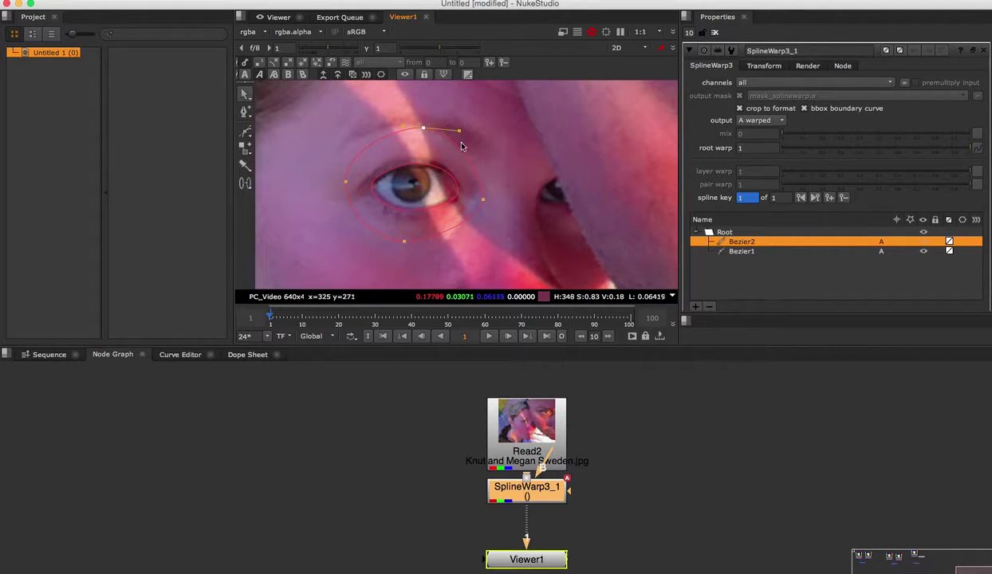
{"action": "left_click", "coordinate": [328, 137]}
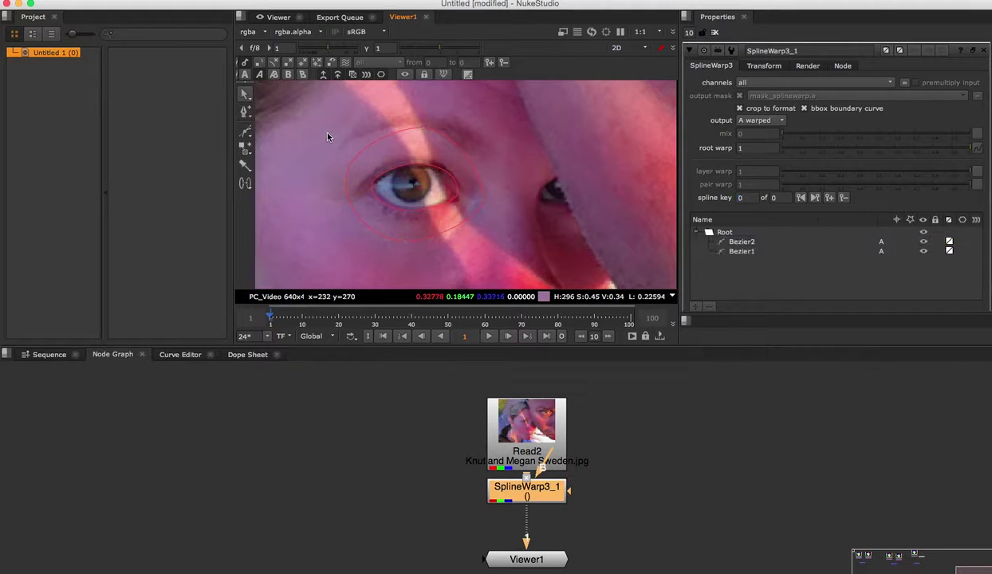
Join the inner eye curve to the outer curve so the eye warps outward, and check the enlarged eye.
{"action": "left_click", "coordinate": [245, 183]}
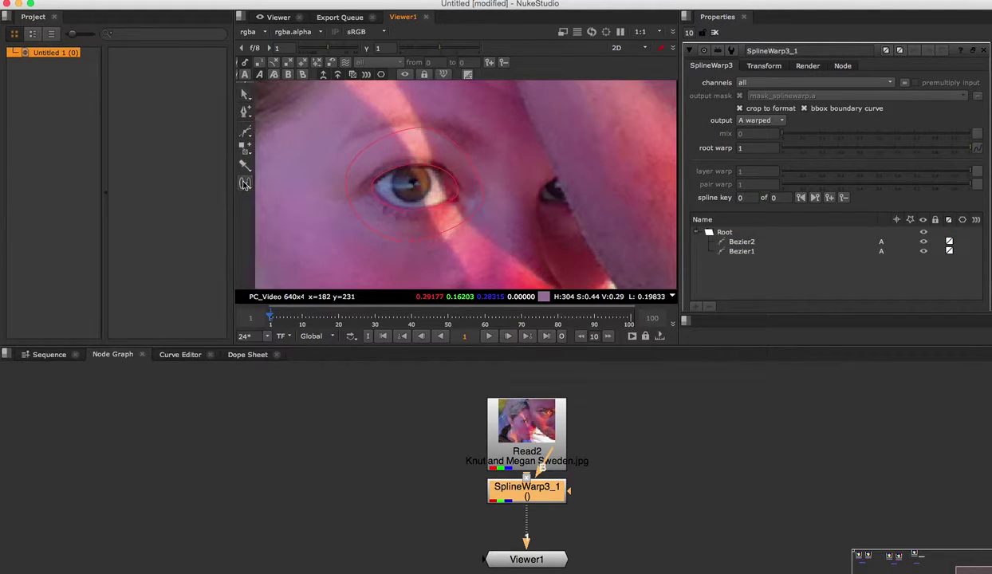
{"action": "left_click", "coordinate": [389, 170]}
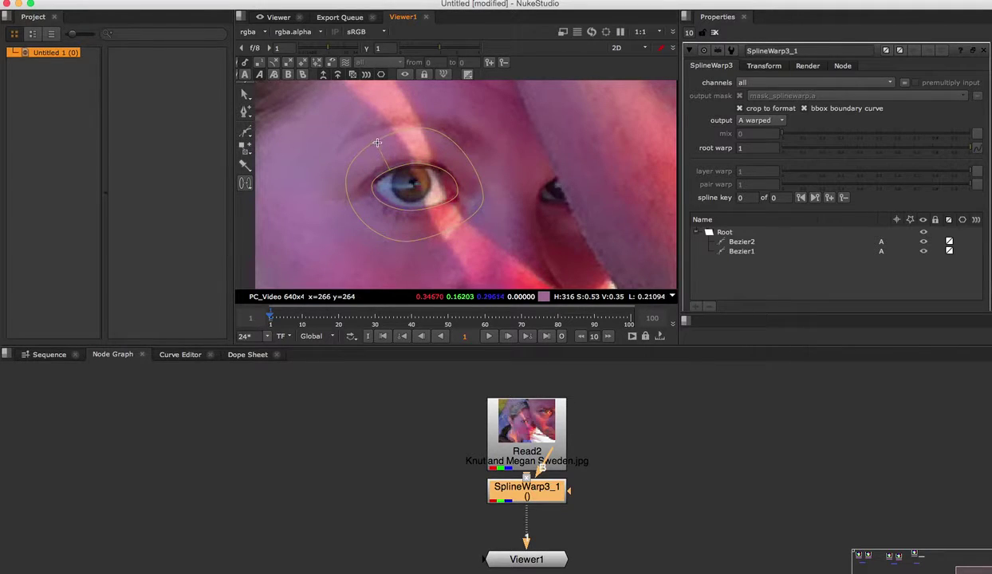
{"action": "left_click_drag", "start_coordinate": [377, 143], "coordinate": [378, 143]}
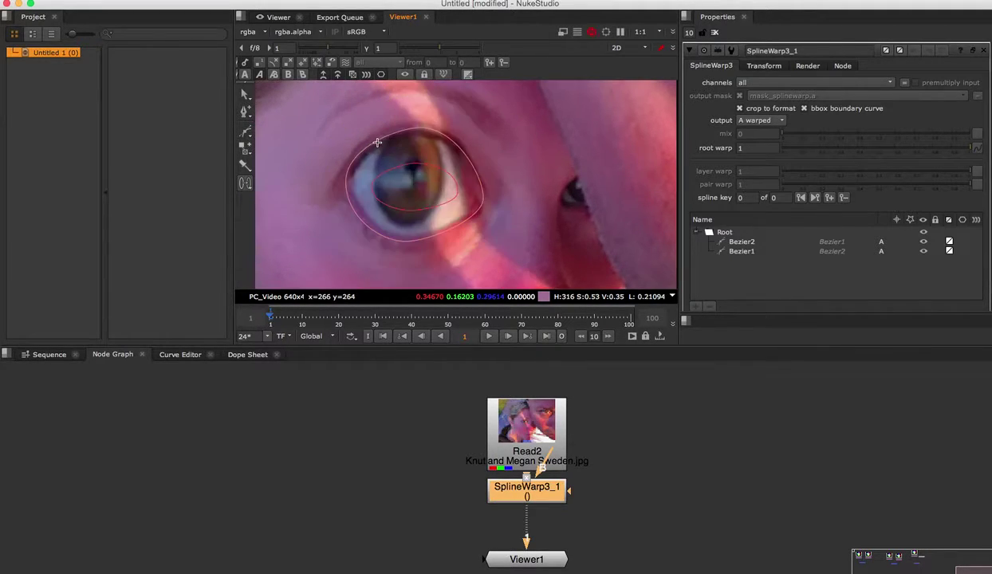
{"action": "scroll", "coordinate": [405, 170], "scroll_direction": "down", "scroll_amount": 3}
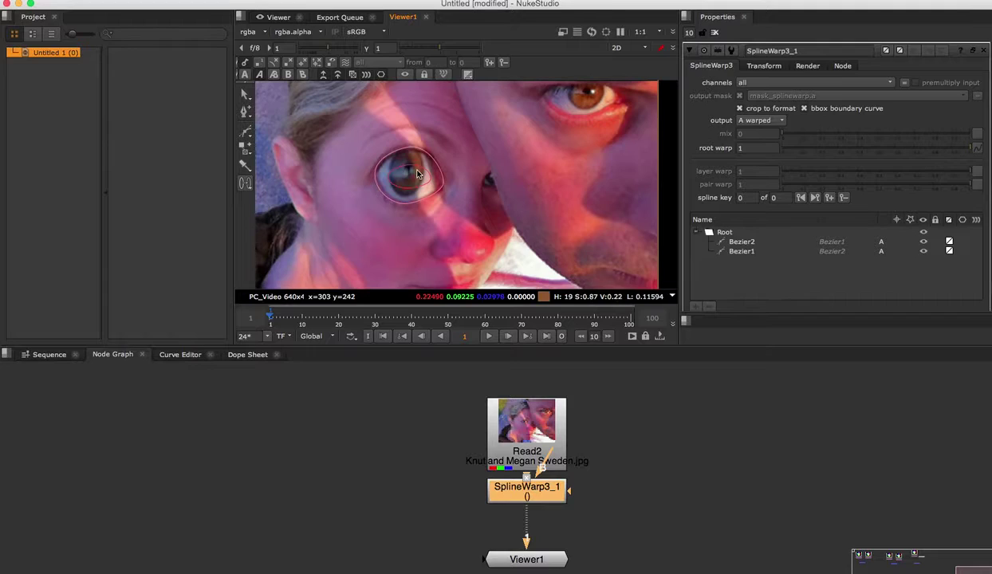
{"action": "scroll", "coordinate": [417, 174], "scroll_direction": "down", "scroll_amount": 2}
{"action": "scroll", "coordinate": [417, 174], "scroll_direction": "up", "scroll_amount": 4}
{"action": "scroll", "coordinate": [417, 174], "scroll_direction": "down", "scroll_amount": 2}
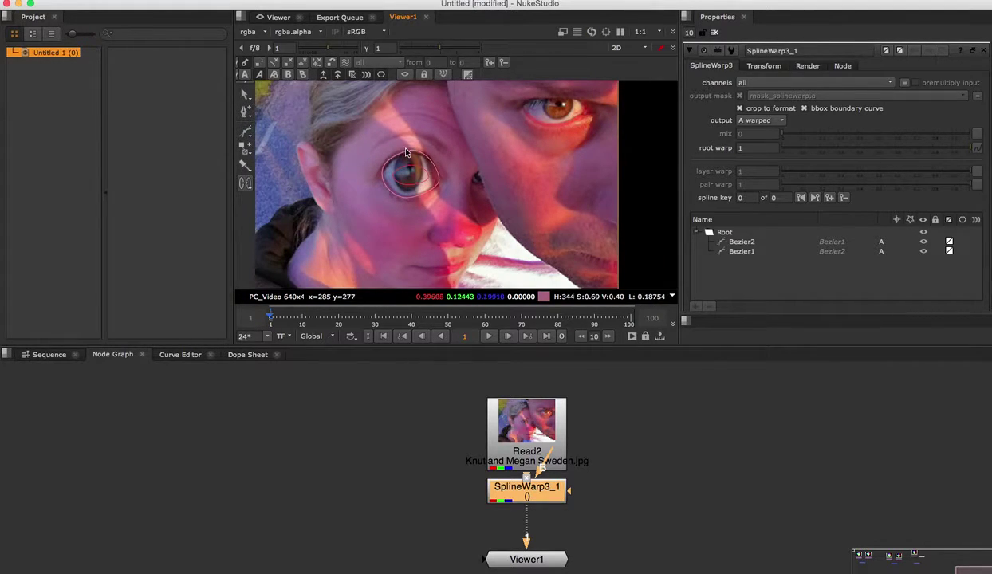
Select the inner eye curve and shift it to translate x -0.5, y 2 with its transform handle.
{"action": "left_click", "coordinate": [763, 67]}
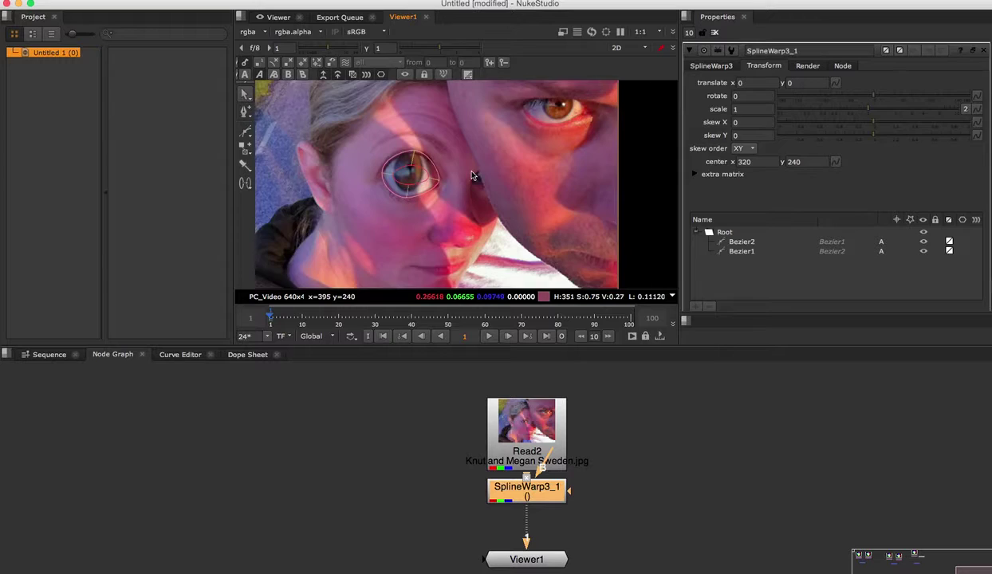
{"action": "scroll", "coordinate": [458, 166], "scroll_direction": "up", "scroll_amount": 2}
{"action": "left_click", "coordinate": [401, 170]}
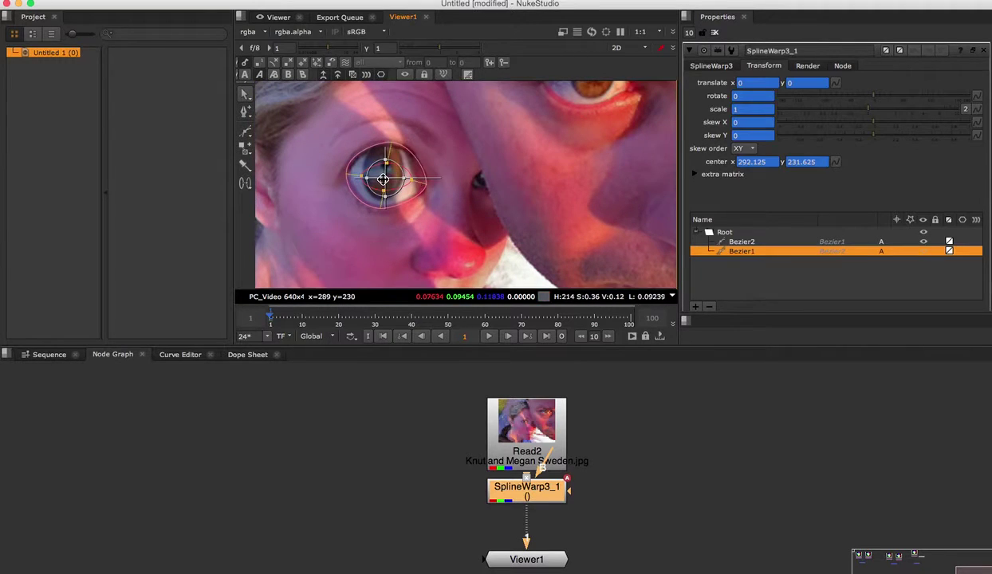
{"action": "mouse_move", "coordinate": [385, 178]}
{"action": "left_mouse_down"}
{"action": "mouse_move", "coordinate": [394, 177]}
{"action": "mouse_move", "coordinate": [383, 166]}
{"action": "mouse_move", "coordinate": [384, 175]}
{"action": "mouse_move", "coordinate": [361, 171]}
{"action": "mouse_move", "coordinate": [394, 173]}
{"action": "mouse_move", "coordinate": [372, 174]}
{"action": "mouse_move", "coordinate": [394, 175]}
{"action": "mouse_move", "coordinate": [381, 166]}
{"action": "mouse_move", "coordinate": [387, 176]}
{"action": "mouse_move", "coordinate": [377, 177]}
{"action": "mouse_move", "coordinate": [385, 176]}
{"action": "left_mouse_up"}
Set a translate key for the inner eye curve at frame 1.
{"action": "left_click", "coordinate": [835, 84]}
{"action": "left_click", "coordinate": [273, 317]}
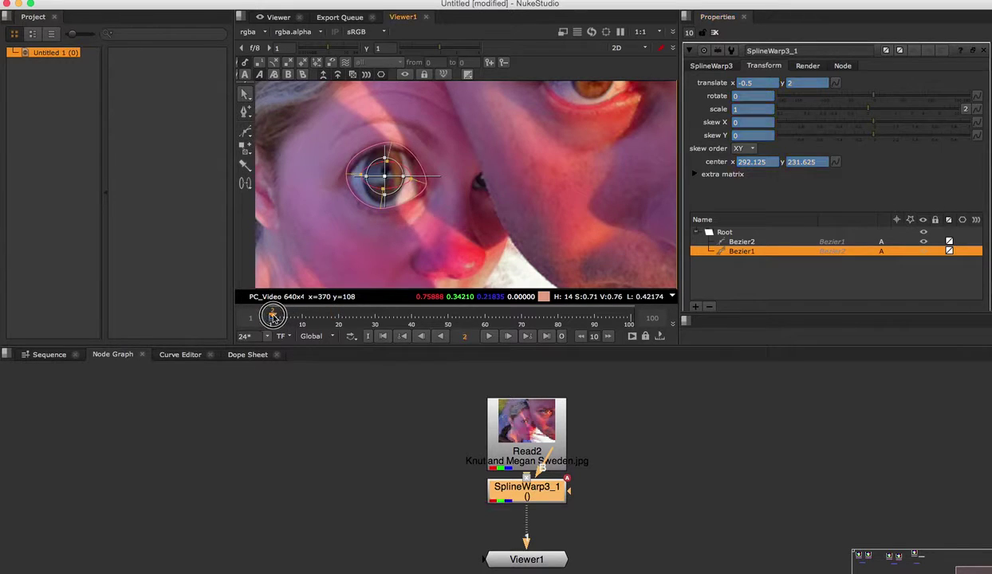
{"action": "left_click", "coordinate": [375, 337]}
{"action": "left_click", "coordinate": [839, 83]}
{"action": "left_click", "coordinate": [837, 84]}
{"action": "left_click", "coordinate": [835, 86]}
{"action": "left_click", "coordinate": [834, 84]}
Animate the inner curve's translate to x 11.5, y 1.5 at frame 10 and x -31.5, y 11 at frame 20.
{"action": "left_click", "coordinate": [279, 315]}
{"action": "left_click_drag", "start_coordinate": [279, 315], "coordinate": [302, 314]}
{"action": "left_click_drag", "start_coordinate": [398, 177], "coordinate": [407, 177]}
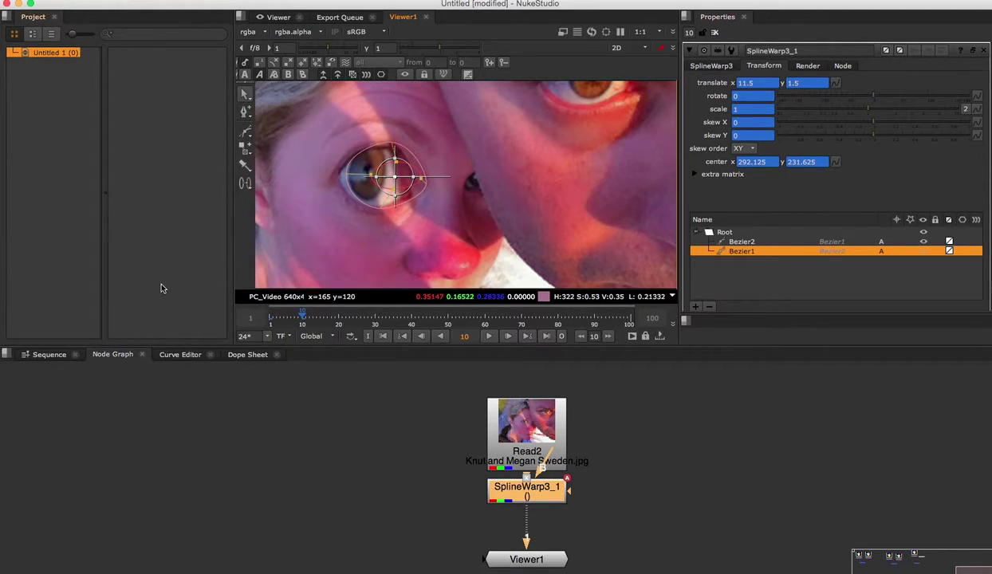
{"action": "left_click_drag", "start_coordinate": [303, 313], "coordinate": [339, 313]}
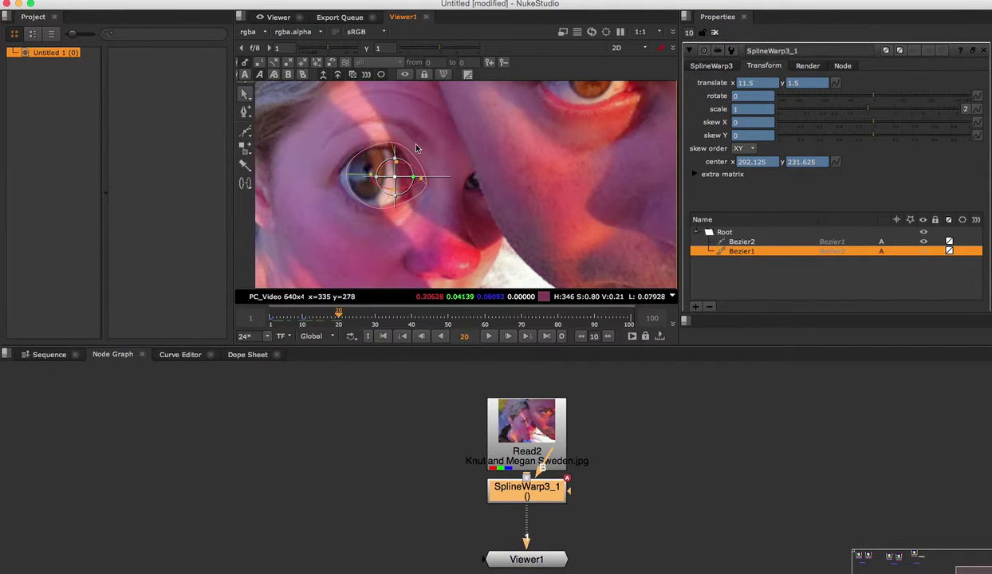
{"action": "left_click_drag", "start_coordinate": [388, 174], "coordinate": [359, 169]}
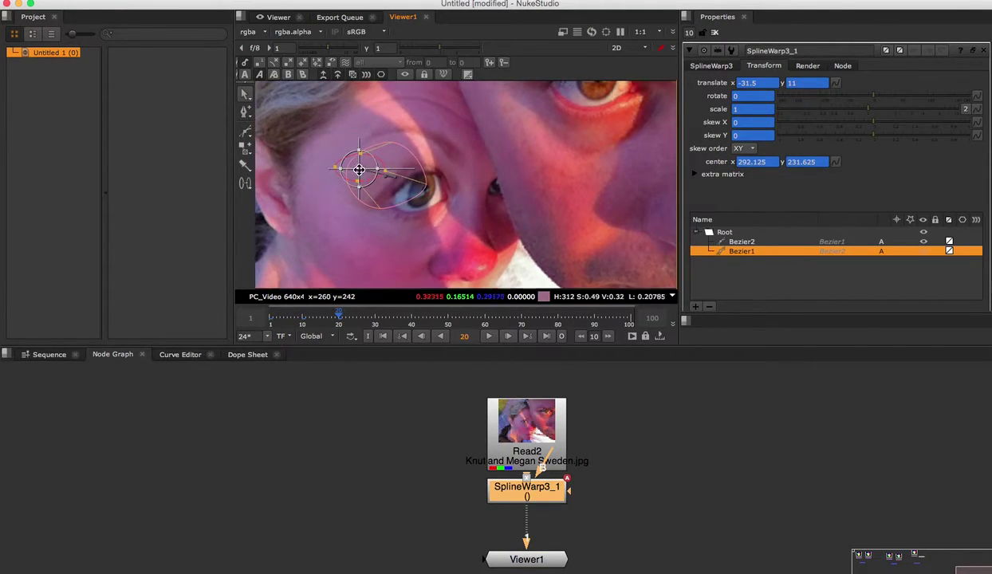
Animate the inner curve's translate to x 0, y -24.5 at frame 30, and shift the curve upward at frame 40.
{"action": "left_click", "coordinate": [351, 318]}
{"action": "left_click_drag", "start_coordinate": [350, 318], "coordinate": [375, 318]}
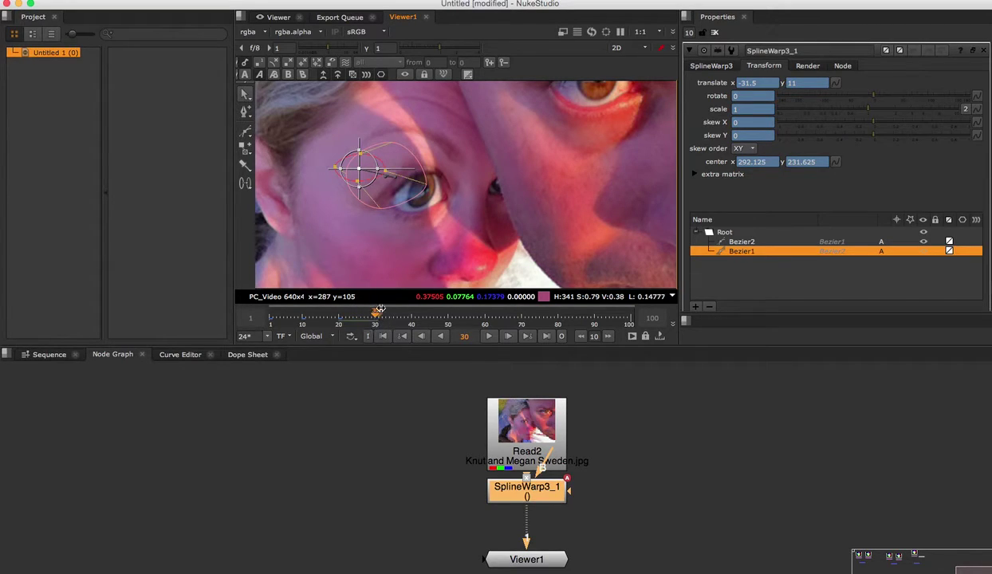
{"action": "left_click_drag", "start_coordinate": [360, 166], "coordinate": [388, 198]}
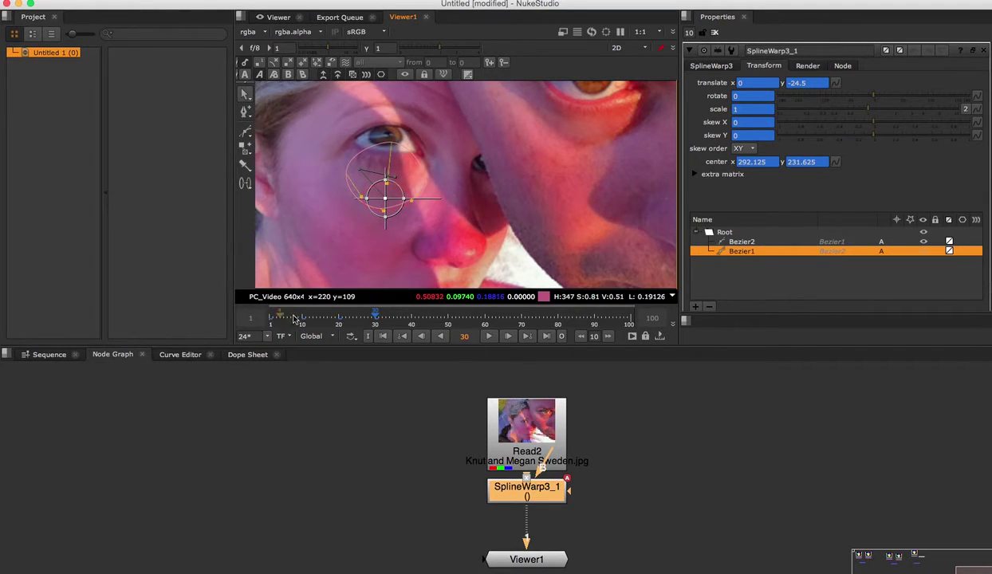
{"action": "left_click_drag", "start_coordinate": [375, 317], "coordinate": [411, 317]}
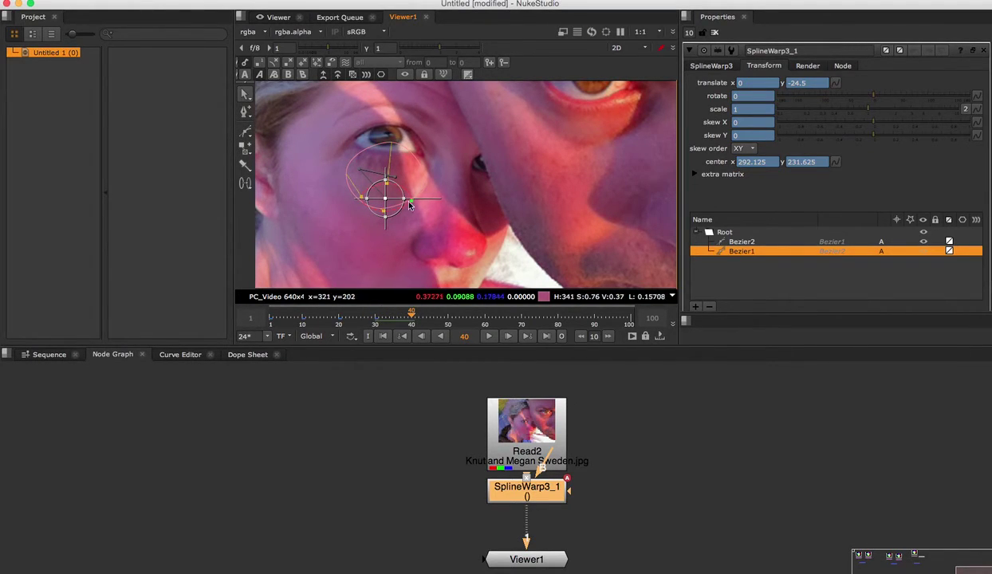
{"action": "left_click_drag", "start_coordinate": [388, 198], "coordinate": [389, 152]}
Return to frame 1, close the SplineWarp node's properties to hide the curves, and play back the animated eye warp.
{"action": "left_click", "coordinate": [382, 336]}
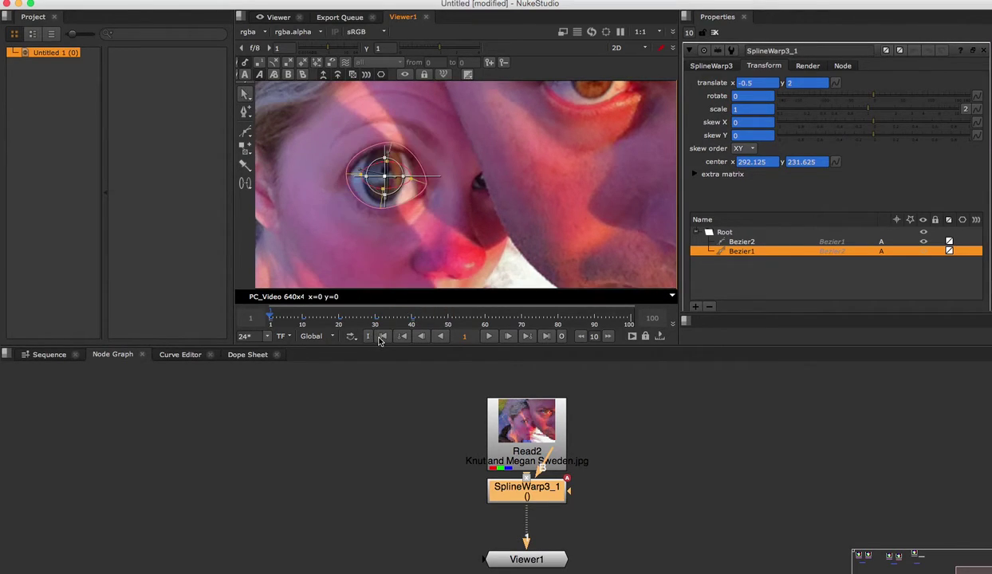
{"action": "left_click", "coordinate": [701, 66]}
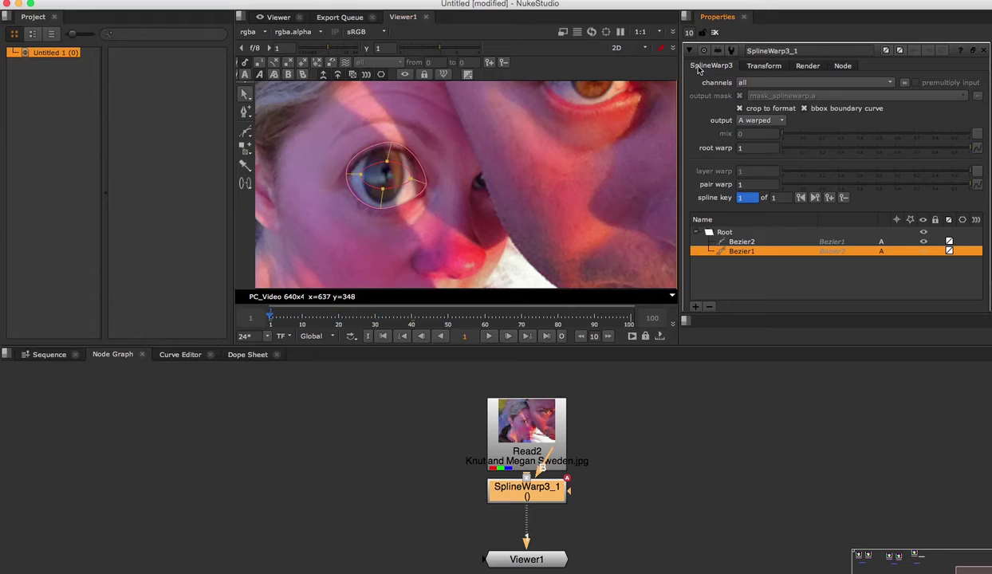
{"action": "left_click", "coordinate": [716, 33]}
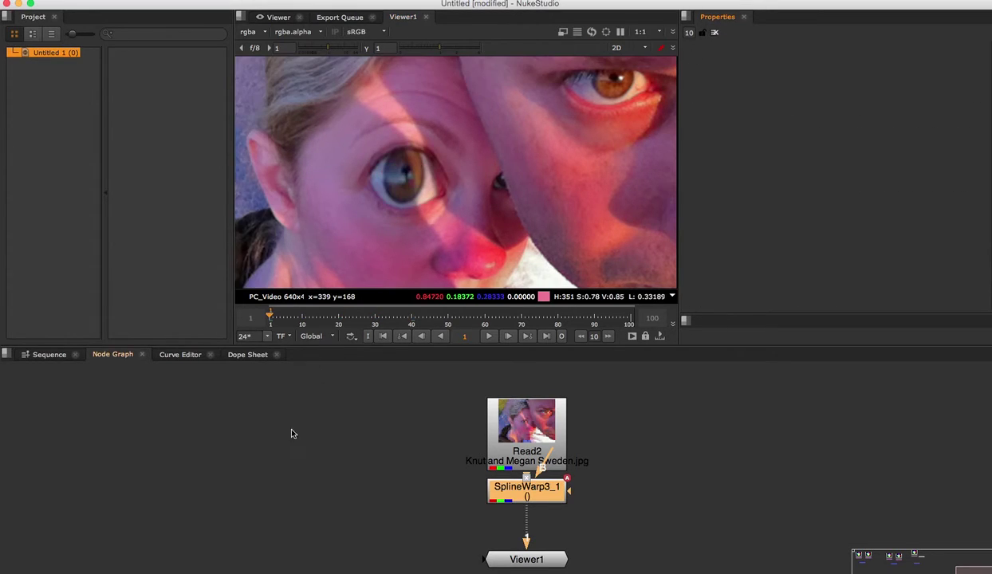
{"action": "left_click", "coordinate": [363, 391]}
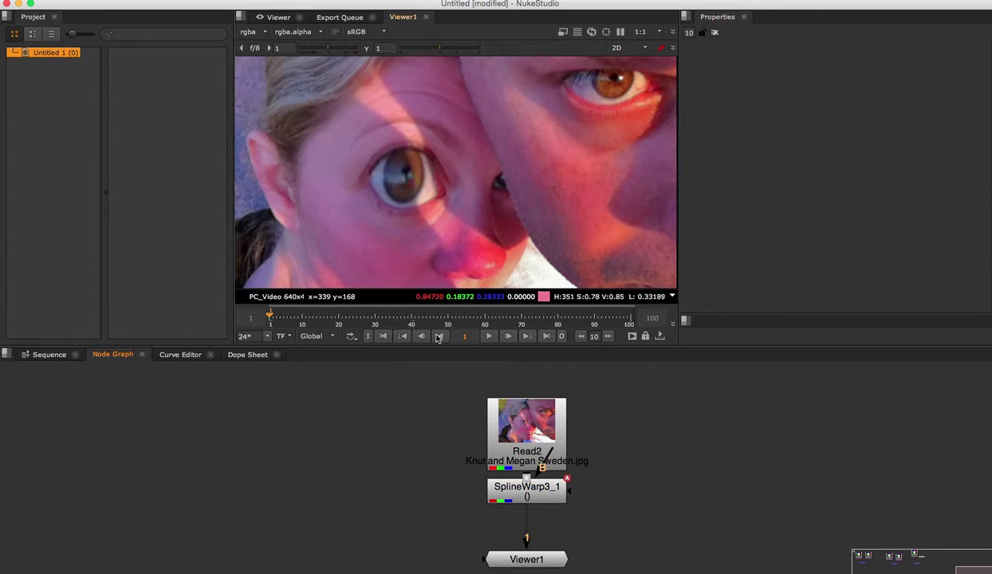
{"action": "left_click", "coordinate": [490, 336]}
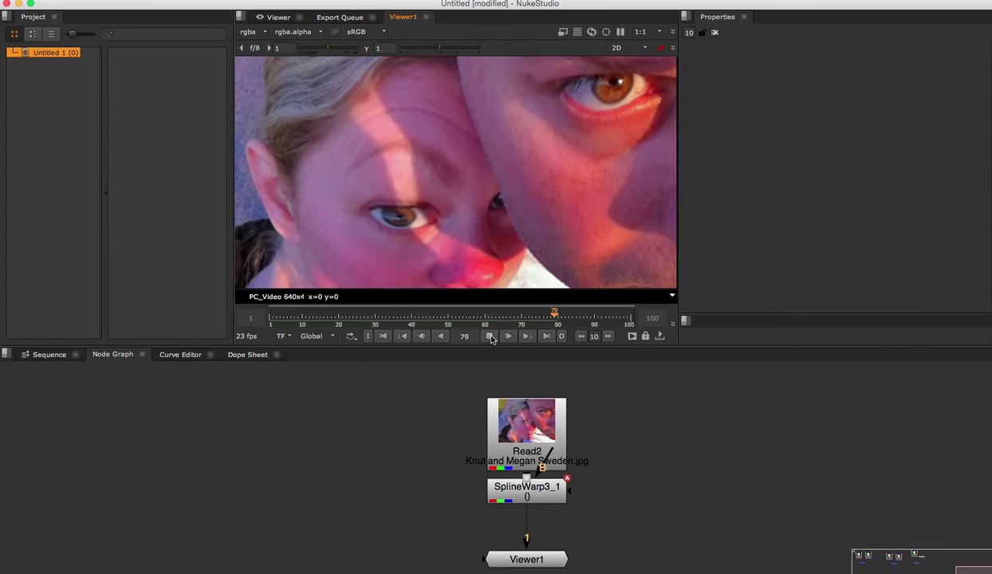
{"action": "left_click", "coordinate": [490, 336]}
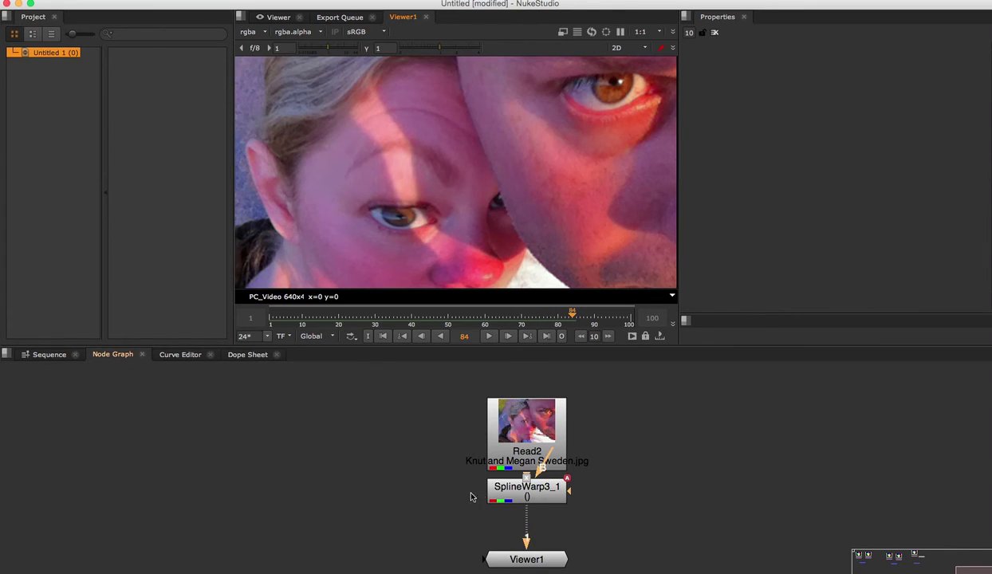